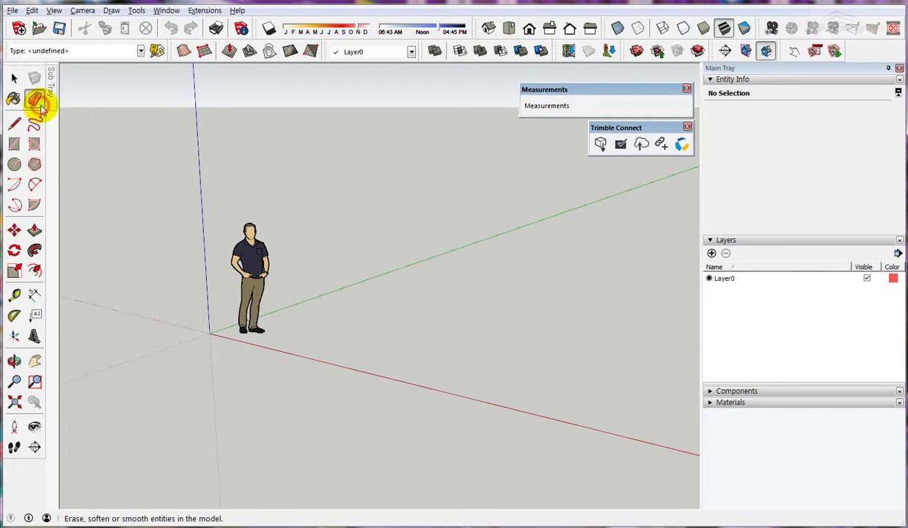
Step: Erase the person figure, then undo so the figure is restored
click(37, 102)
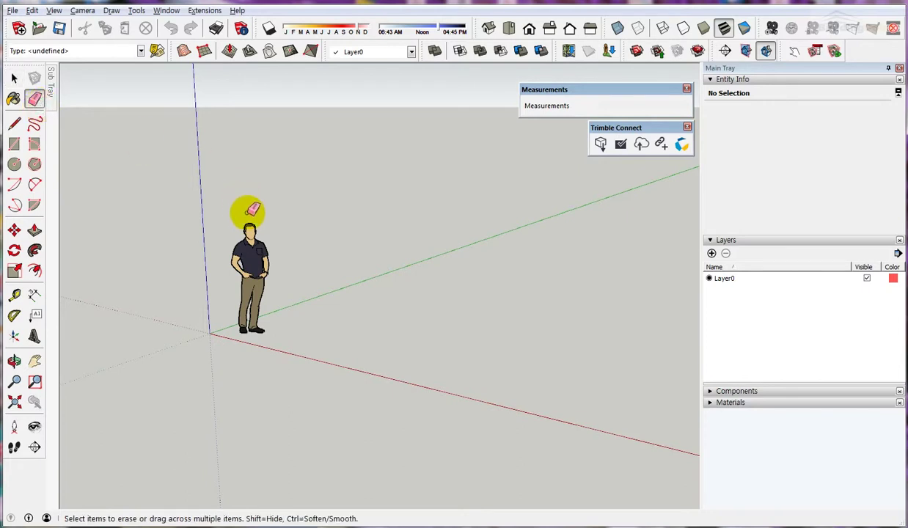
mouse_move(250, 213)
mouse_down()
mouse_move(247, 223)
mouse_move(297, 272)
mouse_up()
key(ctrl+z)
key(space)
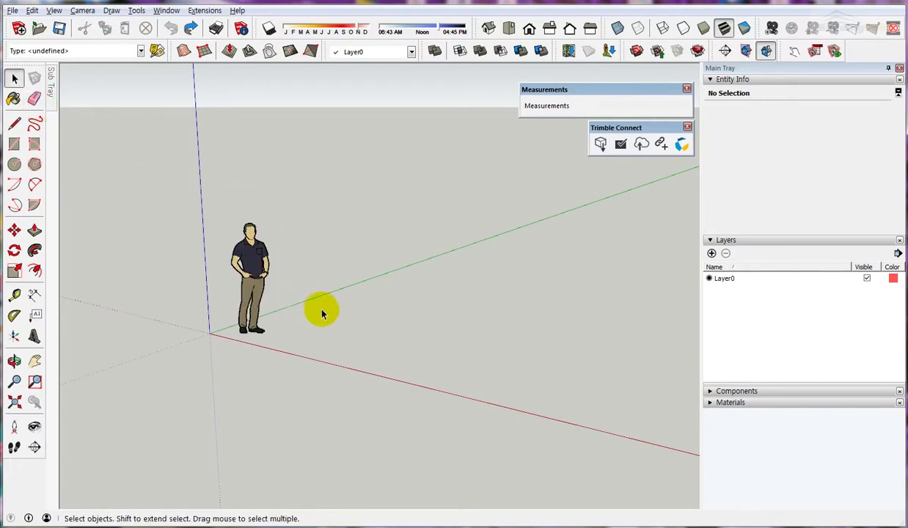
mouse_move(321, 314)
middle_down()
mouse_move(388, 375)
mouse_move(334, 330)
middle_up()
Step: Draw a rectangular face on the ground plane
key(r)
click(335, 334)
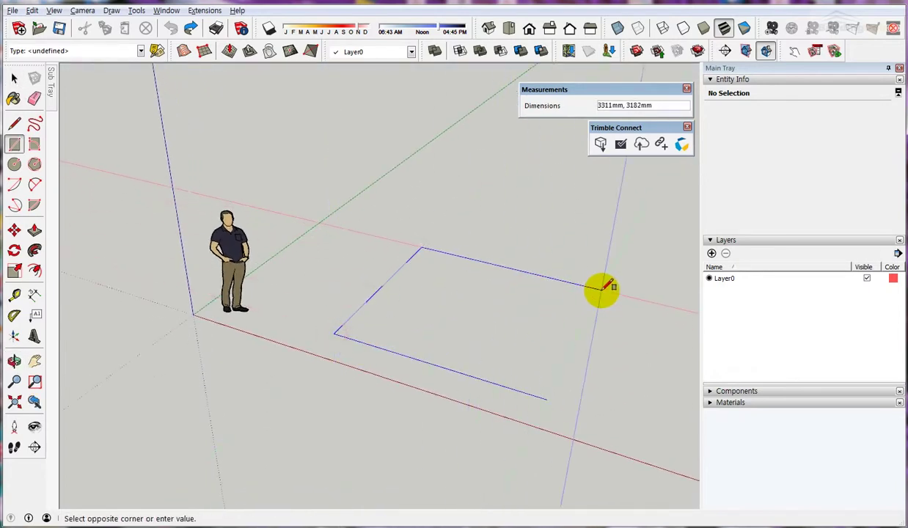
click(602, 288)
middle_drag(467, 329, 431, 339)
Step: Copy the rectangle's left edge onto its right edge as 10 evenly spaced dividing lines
key(m)
scroll(399, 303, up, 2)
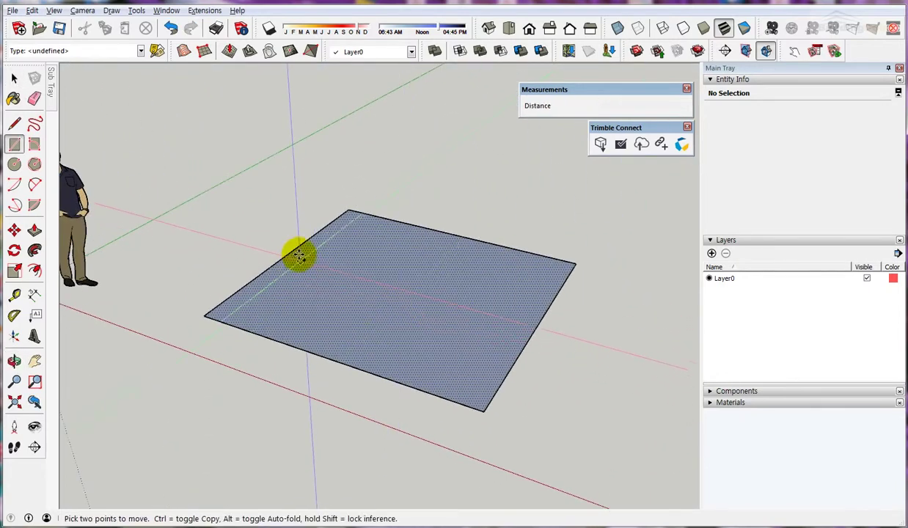
key(ctrl)
click(296, 251)
click(537, 332)
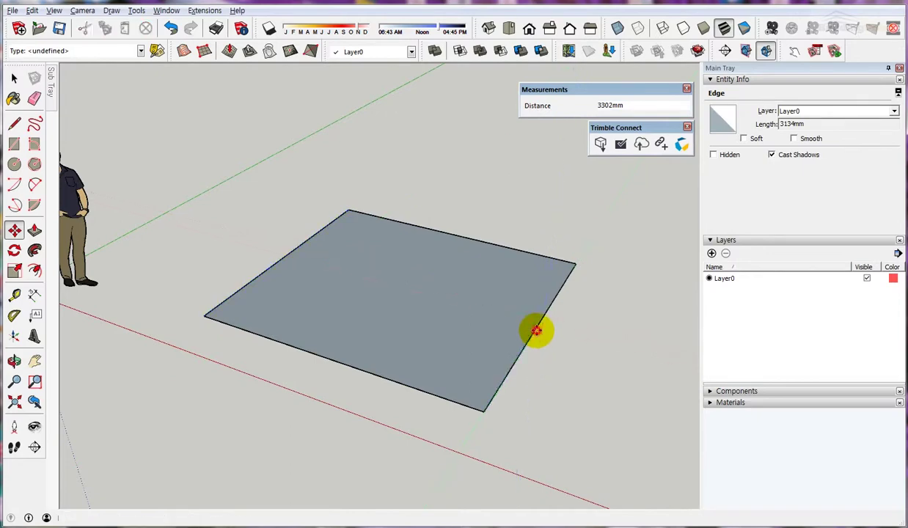
key(Return)
key(space)
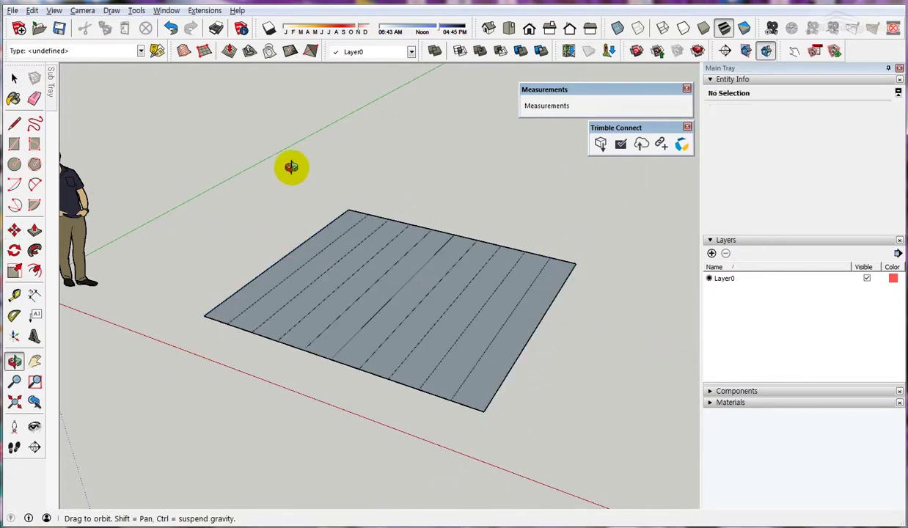
middle_drag(293, 167, 219, 219)
click(34, 99)
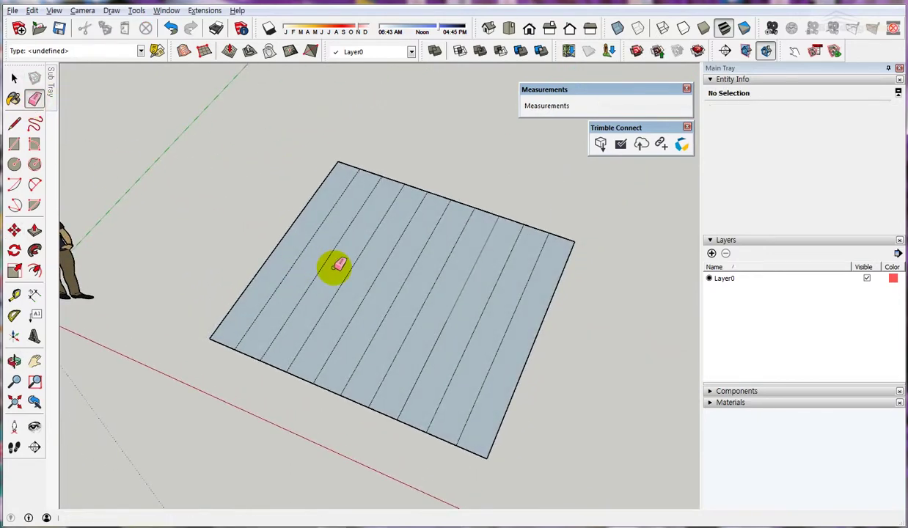
Step: Erase the two leftmost dividing lines of the striped face
scroll(339, 176, up, 3)
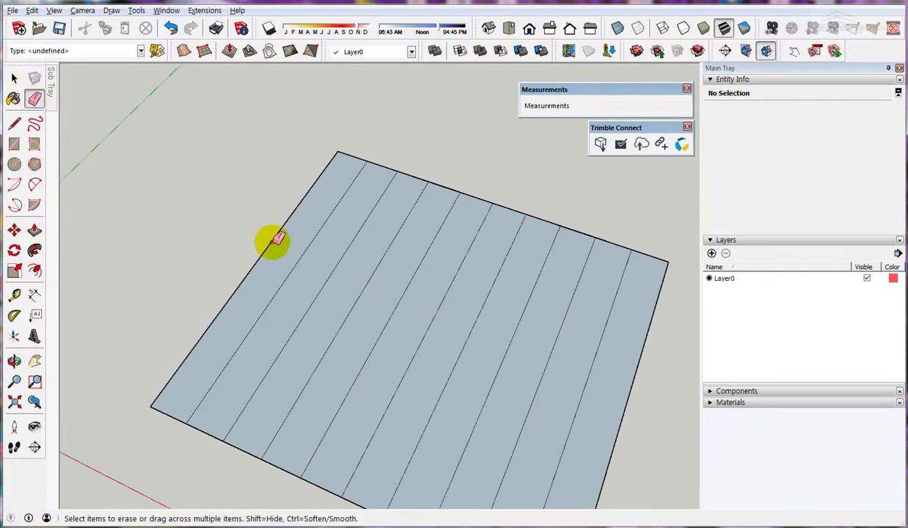
mouse_move(322, 231)
mouse_down()
mouse_move(352, 249)
mouse_move(343, 228)
mouse_up()
click(354, 243)
click(322, 302)
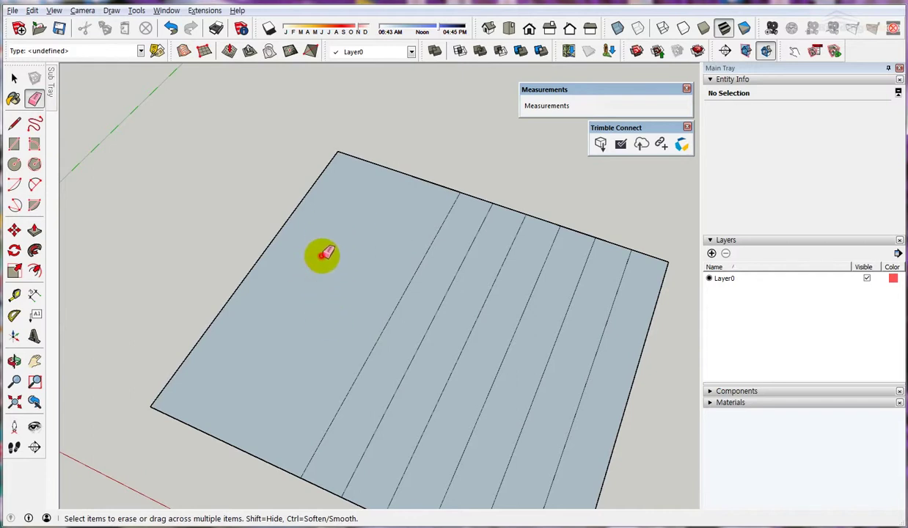
Step: Erase the left section's top, left and bottom outer edges, removing its face
click(390, 164)
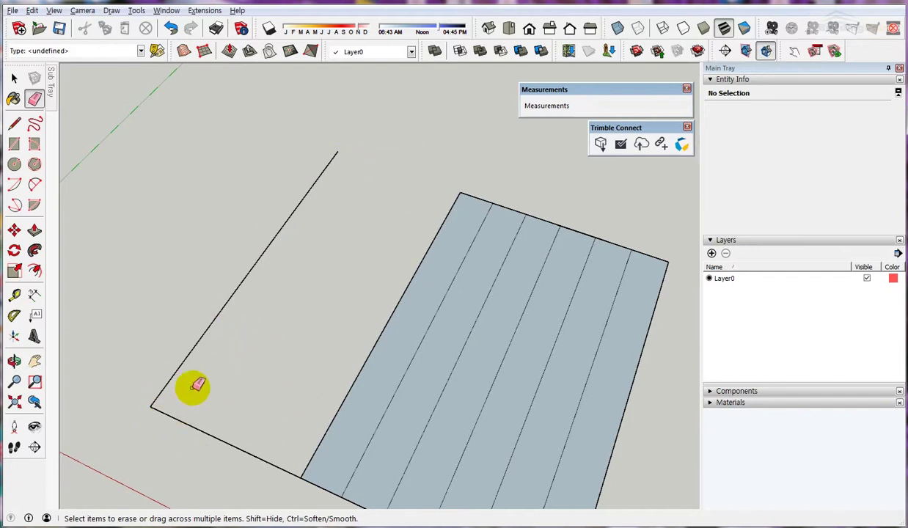
click(276, 247)
click(173, 419)
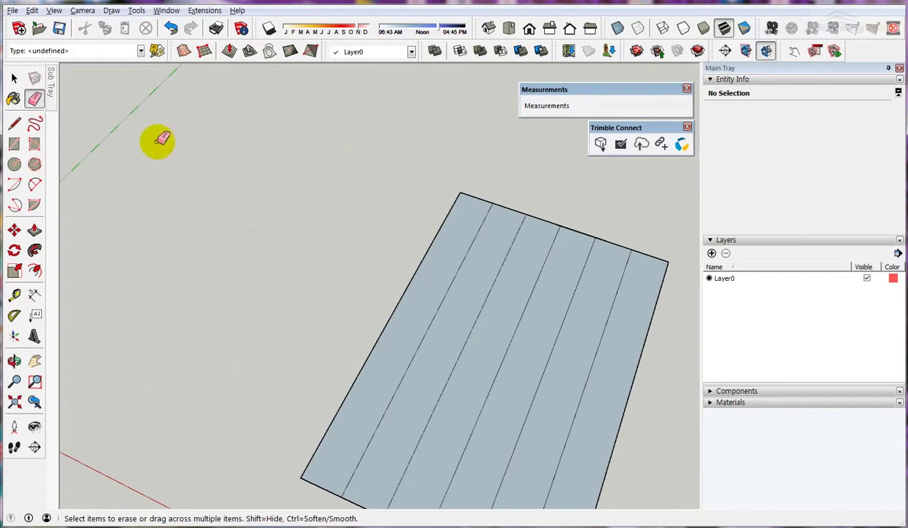
middle_drag(158, 137, 415, 207)
middle_drag(328, 168, 292, 210)
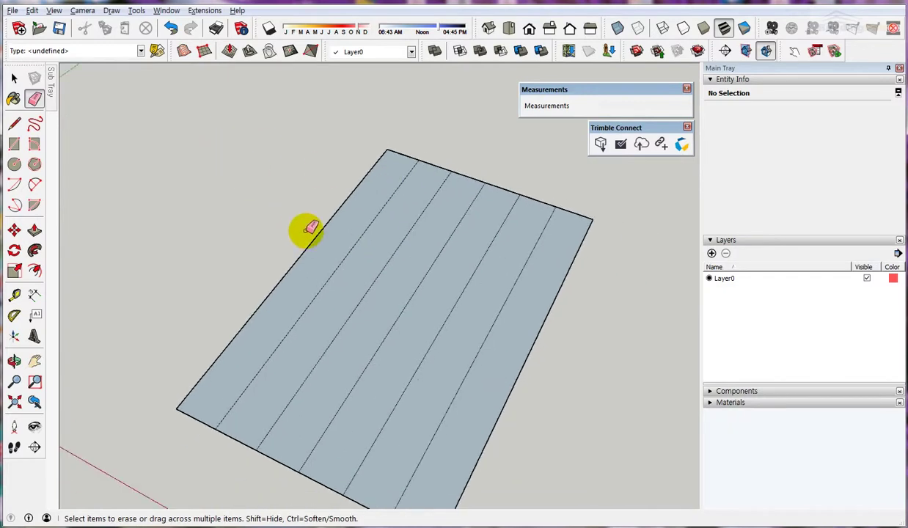
Step: Sweep-erase several dividing lines at once, then undo that erasure
mouse_move(331, 236)
mouse_down()
mouse_move(510, 305)
mouse_move(325, 228)
mouse_move(451, 277)
mouse_up()
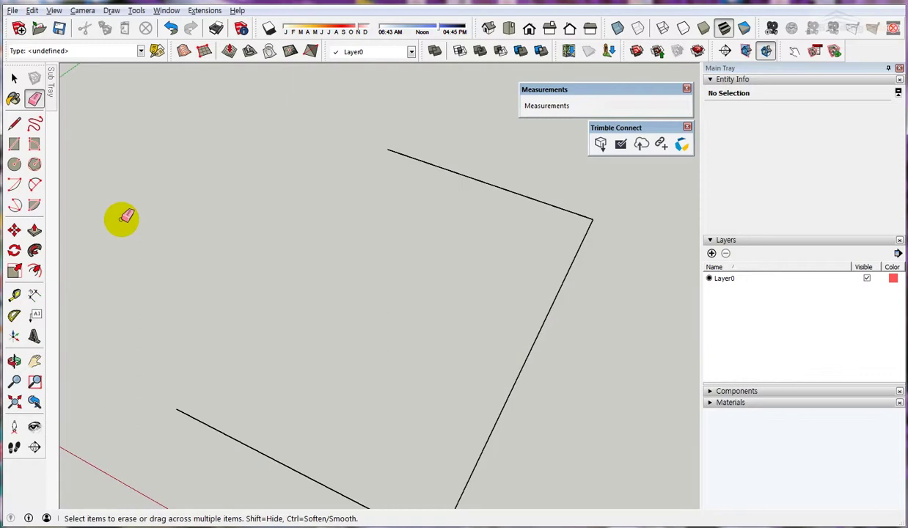
scroll(271, 235, down, 1)
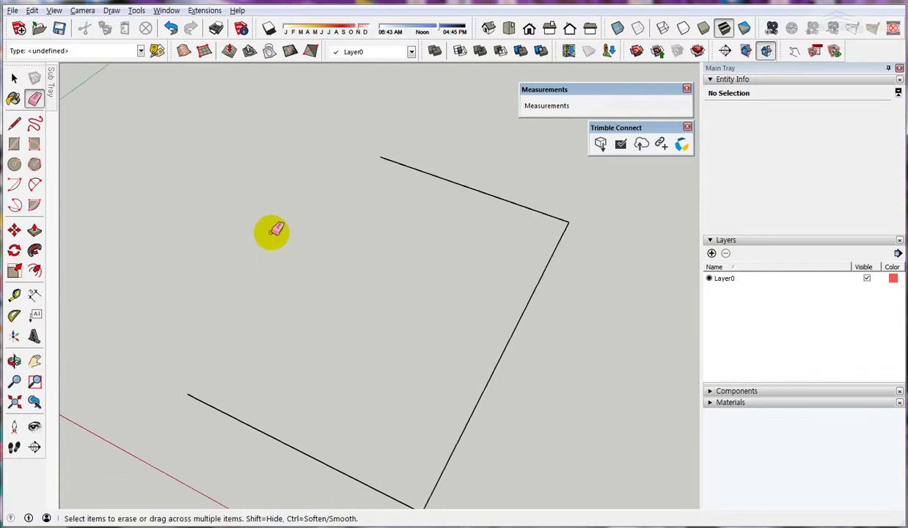
click(173, 28)
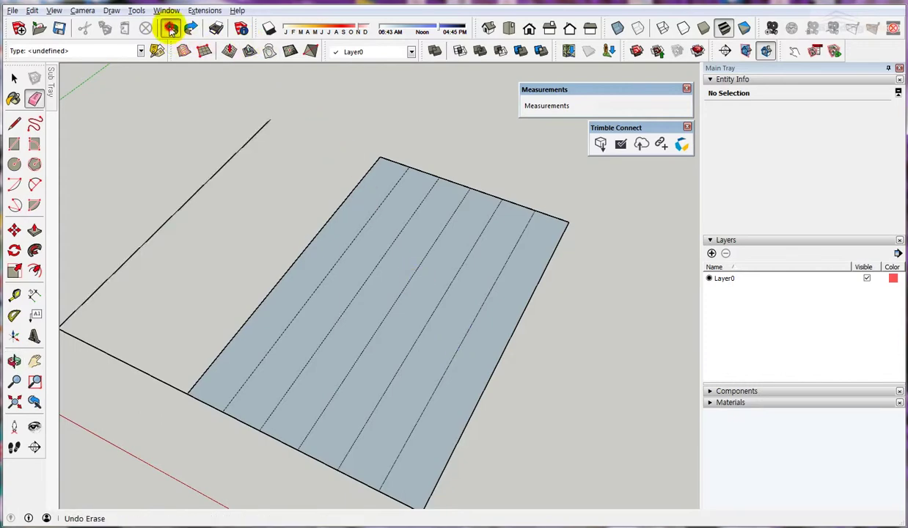
Step: Undo once more, then select and delete the whole striped face with its edges
click(171, 28)
click(13, 78)
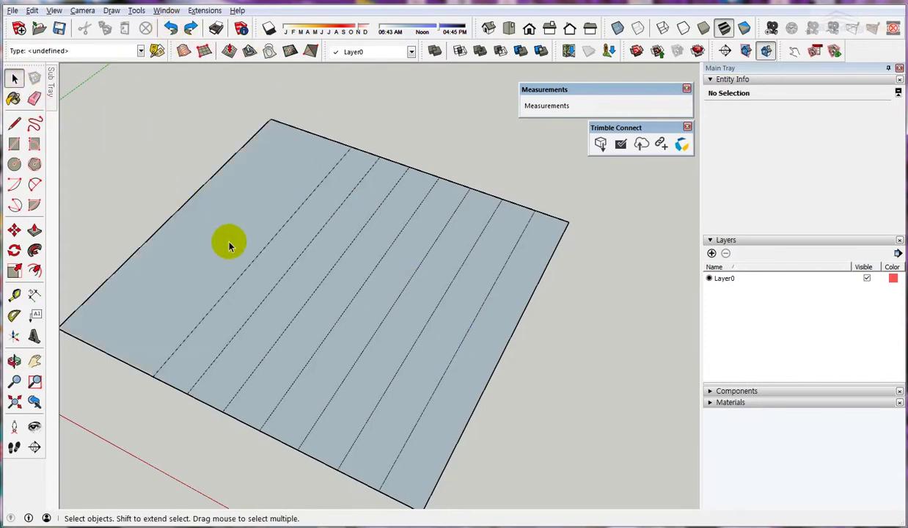
triple_click(229, 246)
key(Delete)
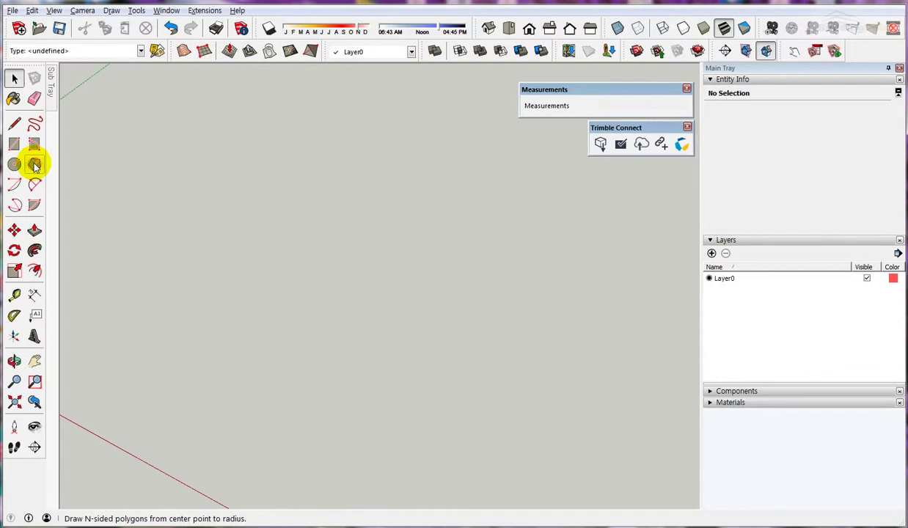
Step: Draw a hexagon on the ground centred on the blue axis
click(34, 165)
click(355, 283)
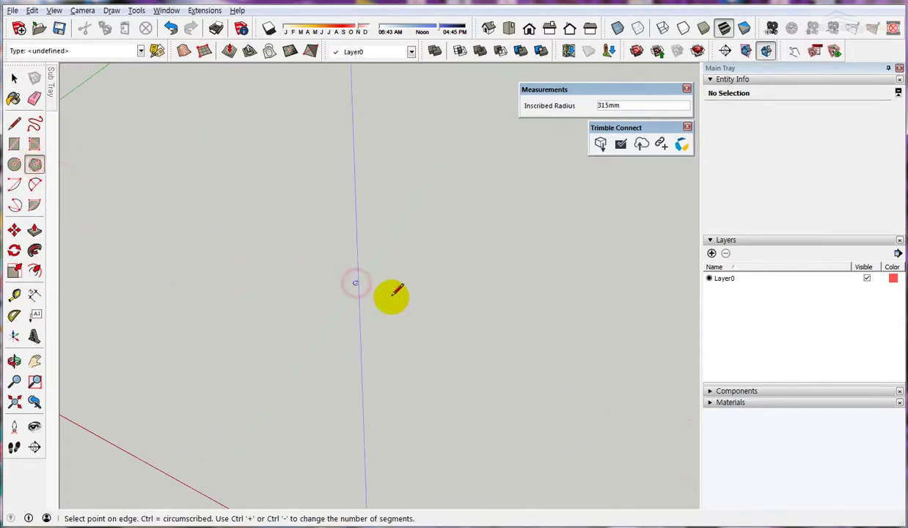
click(402, 297)
middle_drag(385, 381, 355, 302)
Step: Push/Pull the hexagon upward into a tall prism
key(p)
drag(355, 302, 348, 168)
key(space)
mouse_move(441, 367)
middle_down()
mouse_move(324, 269)
mouse_move(371, 278)
mouse_move(355, 211)
middle_up()
click(35, 99)
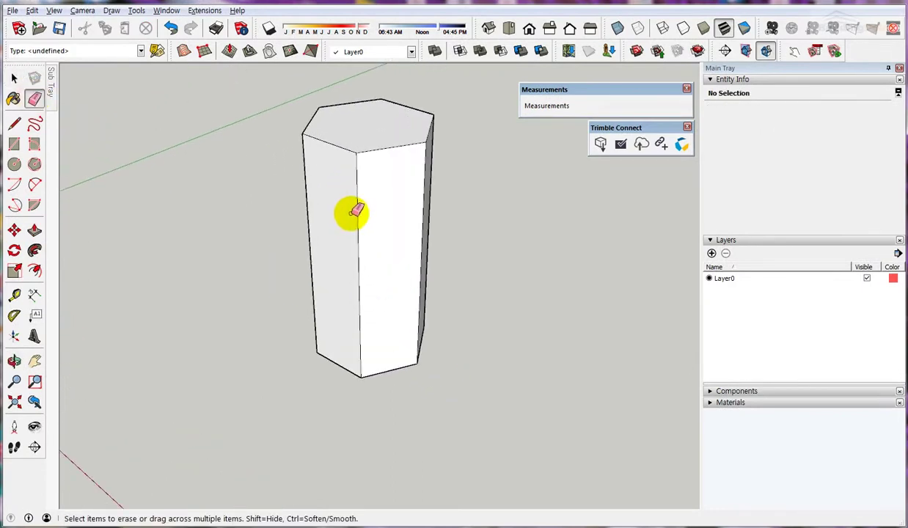
Step: Erase some front edges of the prism, then undo to bring the front faces back
click(358, 214)
middle_drag(395, 300, 253, 134)
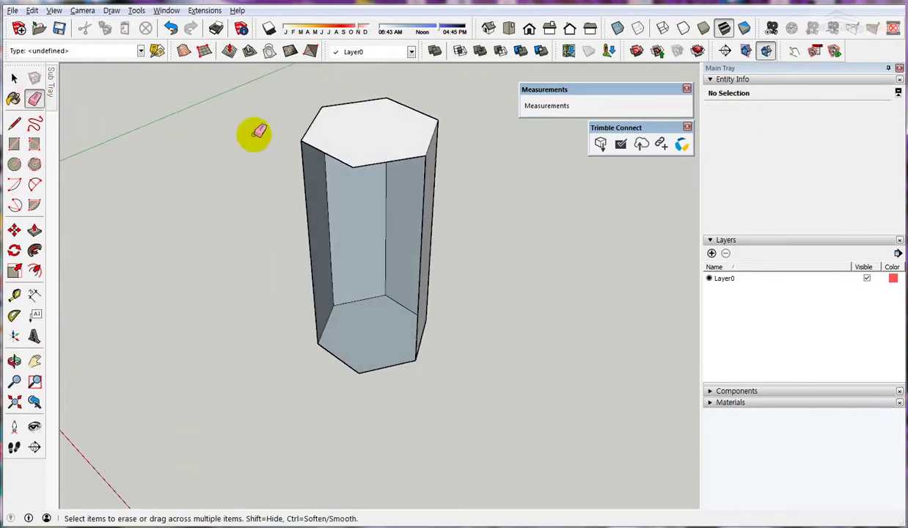
key(ctrl+z)
middle_drag(347, 257, 381, 228)
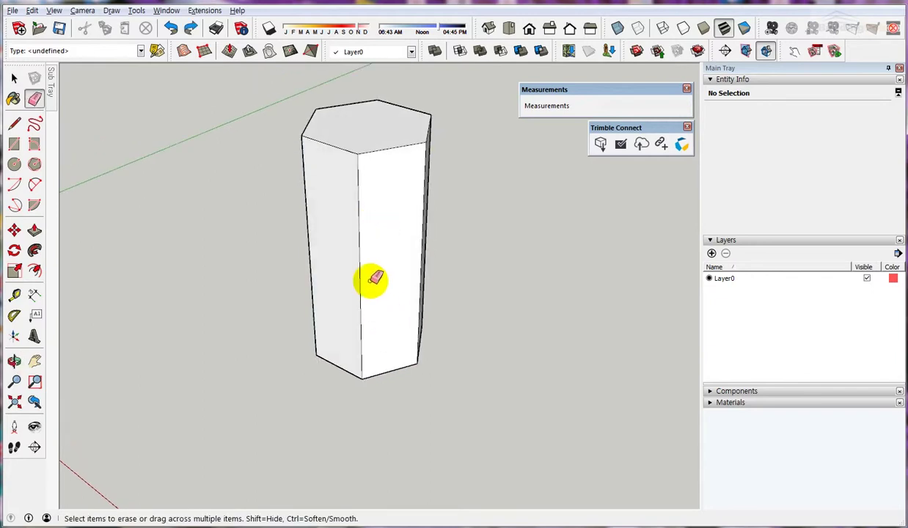
middle_drag(372, 277, 448, 344)
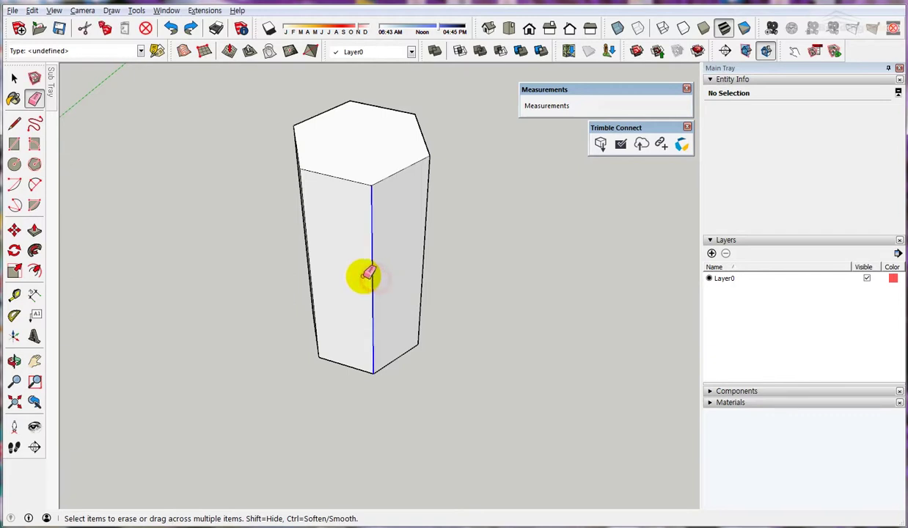
mouse_move(365, 276)
middle_down()
mouse_move(422, 295)
mouse_move(396, 275)
middle_up()
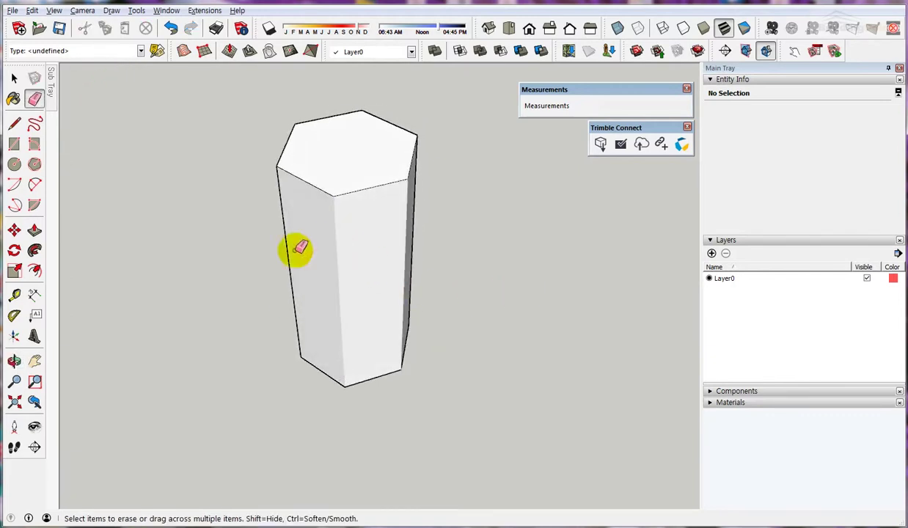
mouse_move(295, 247)
middle_down()
mouse_move(449, 278)
mouse_move(396, 262)
middle_up()
Step: Hide the left vertical, top-front and right vertical edges, then restore them with Edit > Unhide > All
ctrl+click(309, 235)
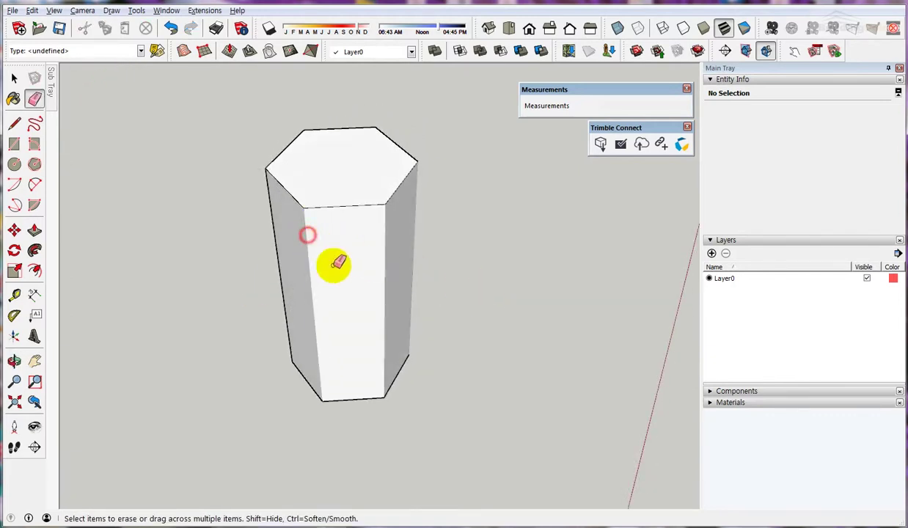
ctrl+click(348, 203)
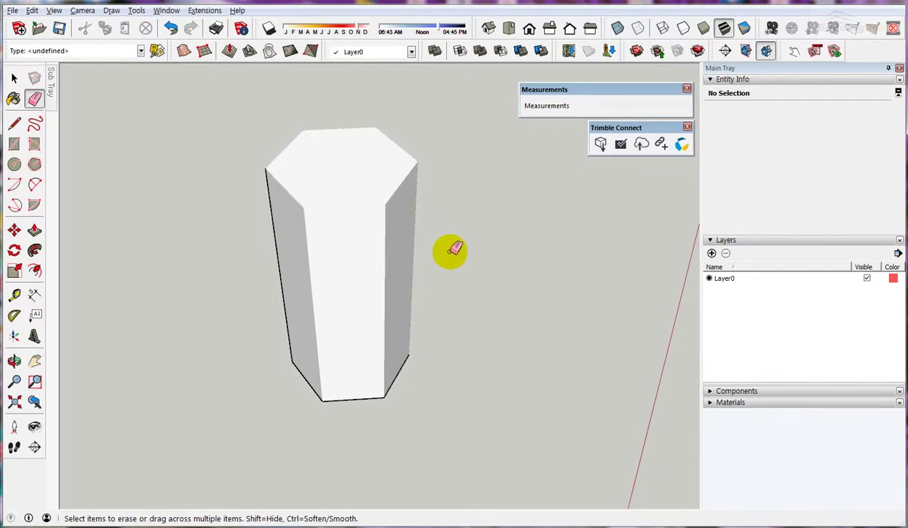
mouse_move(454, 249)
middle_down()
mouse_move(75, 202)
mouse_move(358, 243)
middle_up()
ctrl+click(408, 184)
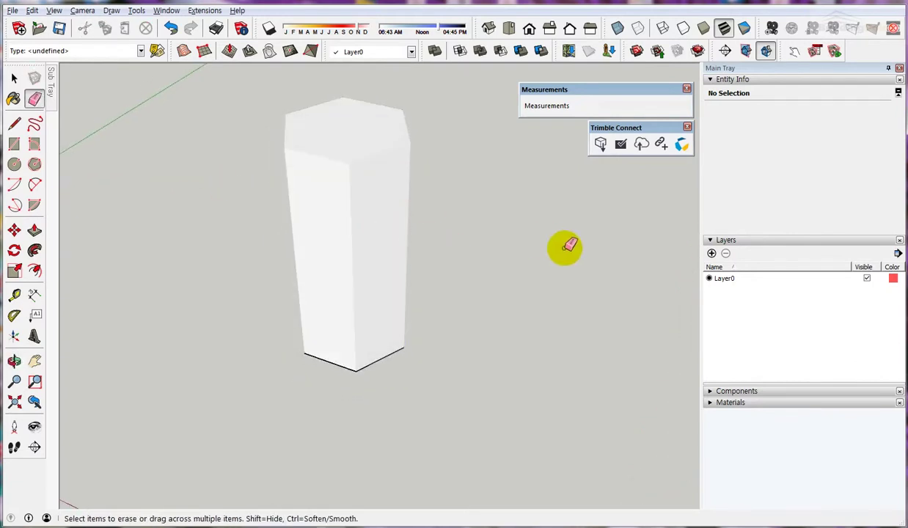
mouse_move(566, 247)
middle_down()
mouse_move(196, 231)
mouse_move(448, 275)
mouse_move(336, 300)
mouse_move(298, 126)
middle_up()
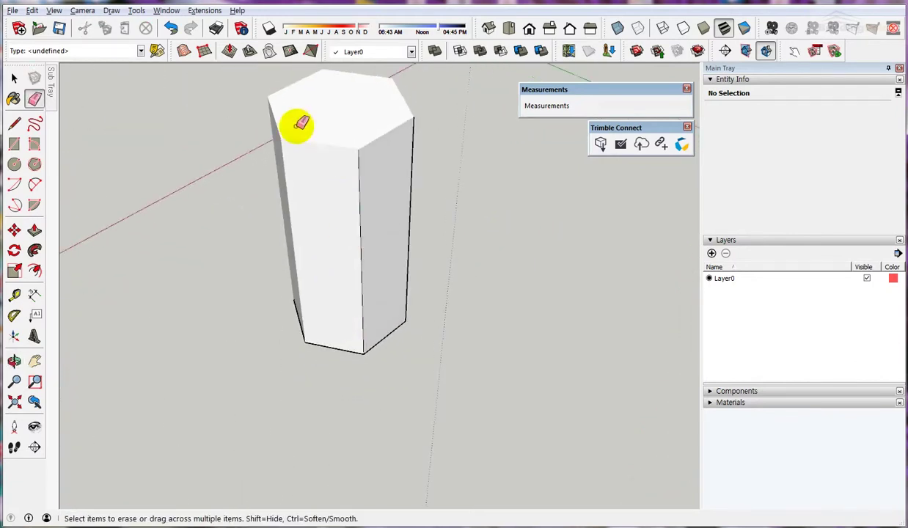
mouse_move(258, 168)
middle_down()
mouse_move(579, 212)
mouse_move(197, 229)
mouse_move(472, 225)
middle_up()
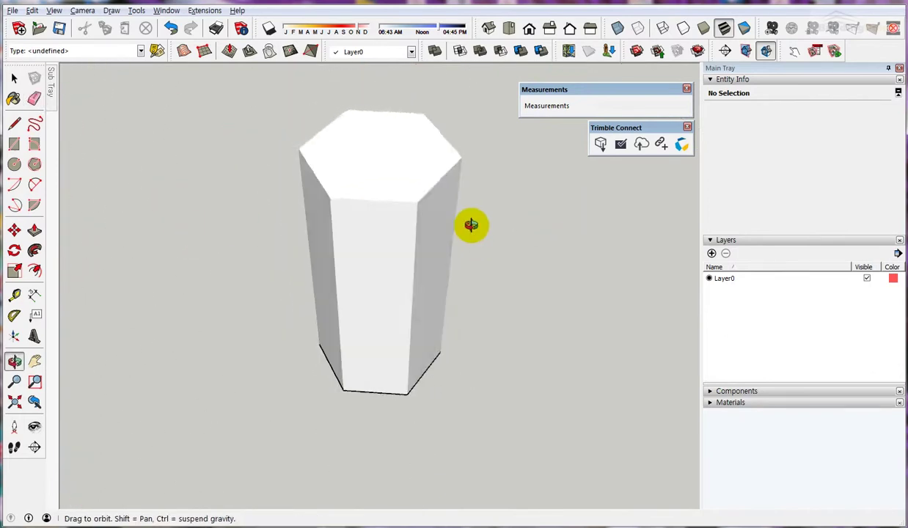
middle_drag(280, 224, 186, 223)
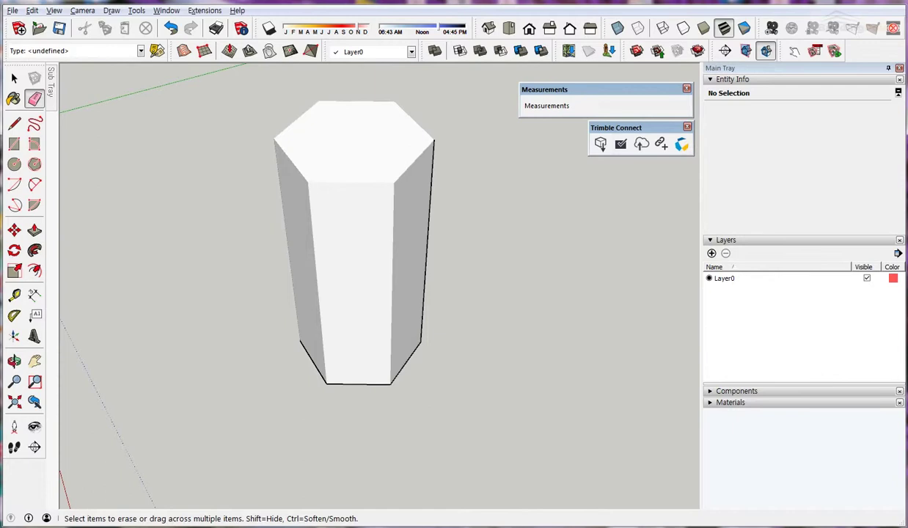
middle_click(530, 206)
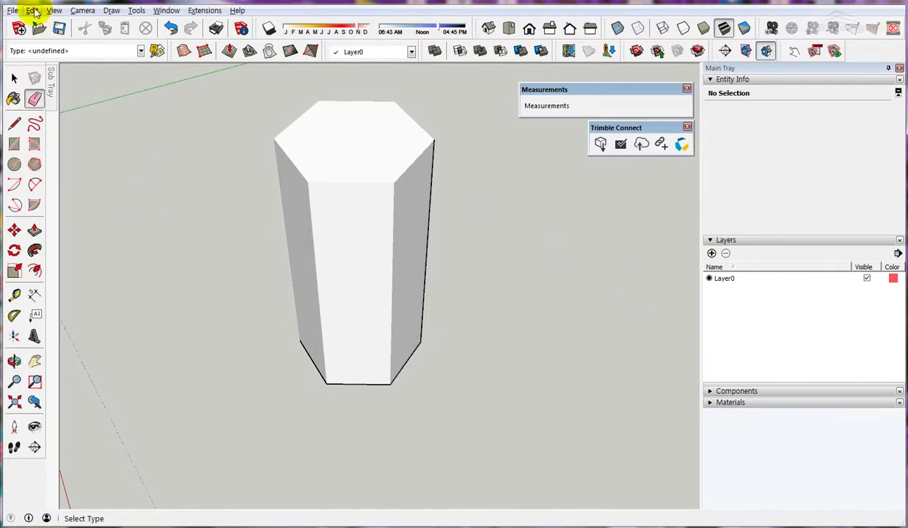
click(34, 12)
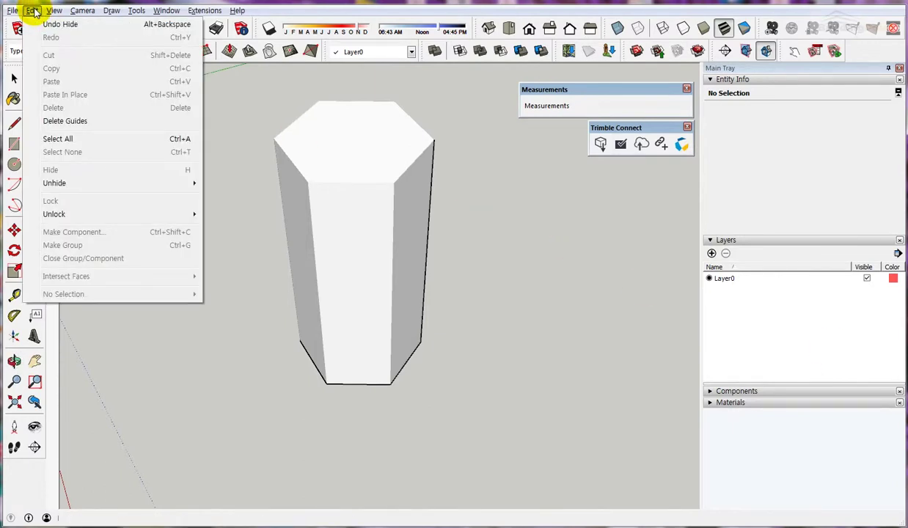
mouse_move(54, 183)
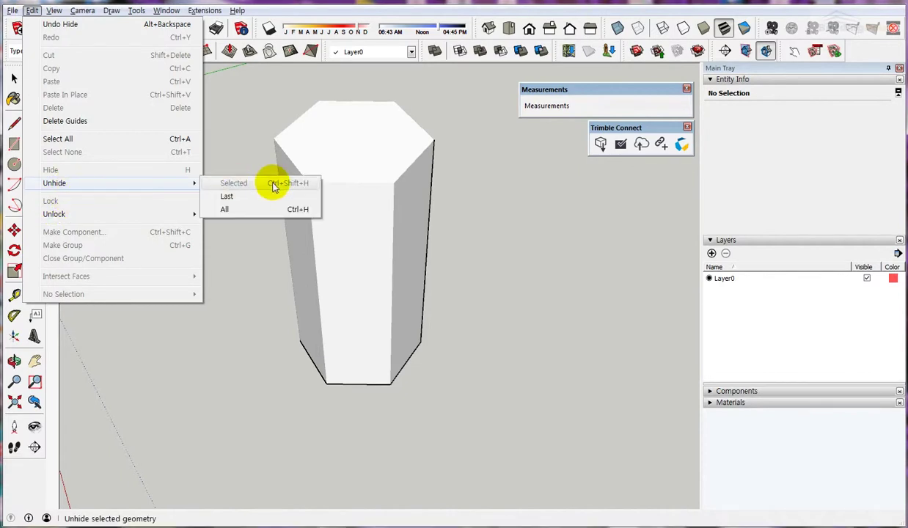
click(283, 210)
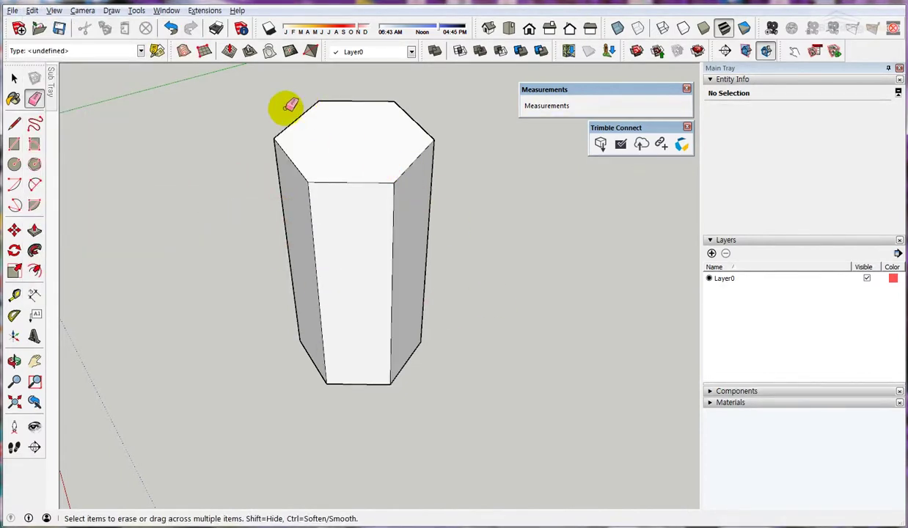
Step: Ctrl-drag the Eraser across the prism's front vertical edges to soften them
key(o)
mouse_move(289, 286)
mouse_down()
mouse_move(594, 278)
mouse_move(241, 294)
mouse_up()
mouse_move(241, 294)
middle_down()
mouse_move(412, 286)
mouse_move(446, 297)
mouse_move(510, 297)
middle_up()
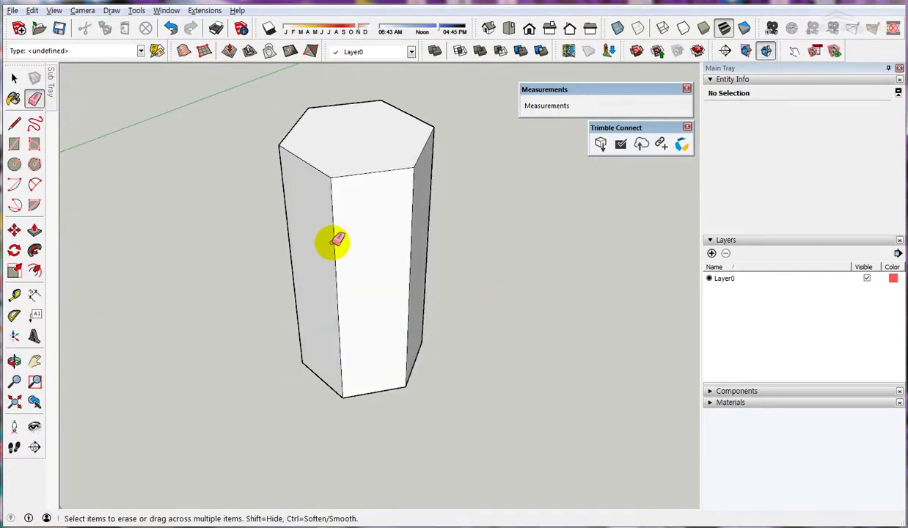
drag(333, 242, 426, 233)
mouse_move(458, 248)
middle_down()
mouse_move(308, 266)
mouse_move(426, 183)
middle_up()
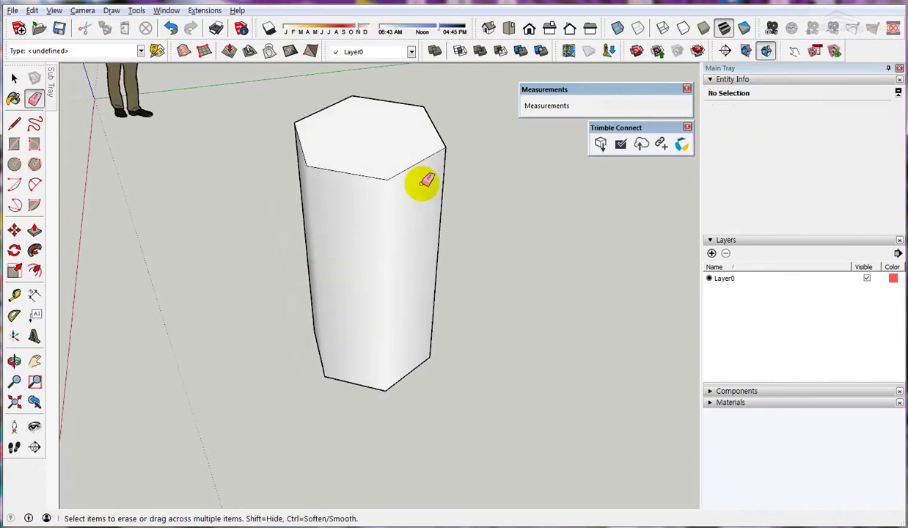
mouse_move(450, 221)
middle_down()
mouse_move(304, 233)
mouse_move(425, 223)
mouse_move(387, 281)
mouse_move(531, 269)
mouse_move(133, 263)
mouse_move(377, 277)
mouse_move(404, 266)
mouse_move(178, 275)
mouse_move(413, 265)
mouse_move(407, 262)
mouse_move(491, 229)
mouse_move(310, 151)
mouse_move(348, 179)
mouse_move(326, 305)
mouse_move(458, 274)
mouse_move(494, 367)
mouse_move(398, 415)
middle_up()
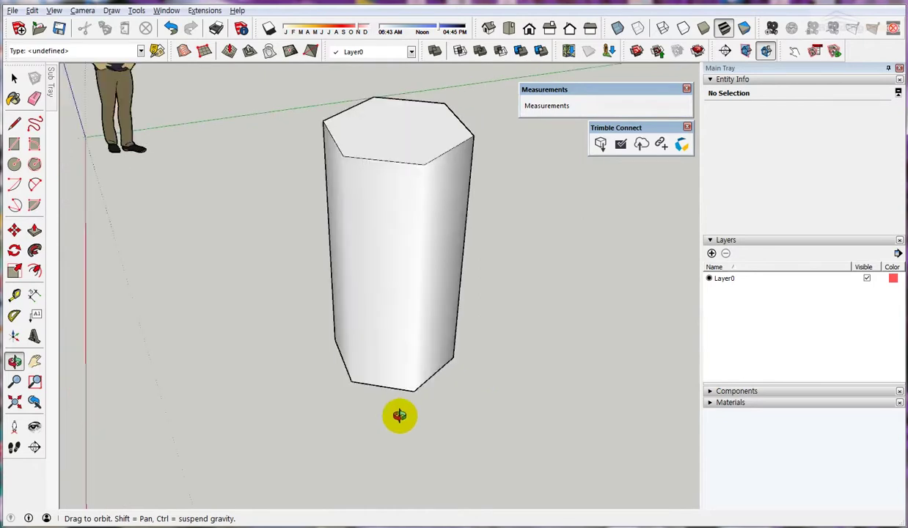
Step: Soften one more vertical edge and inspect the smoothly shaded sides
key(e)
ctrl+click(361, 149)
mouse_move(366, 297)
middle_down()
mouse_move(436, 251)
mouse_move(237, 152)
mouse_move(424, 284)
mouse_move(343, 215)
middle_up()
scroll(352, 250, up, 2)
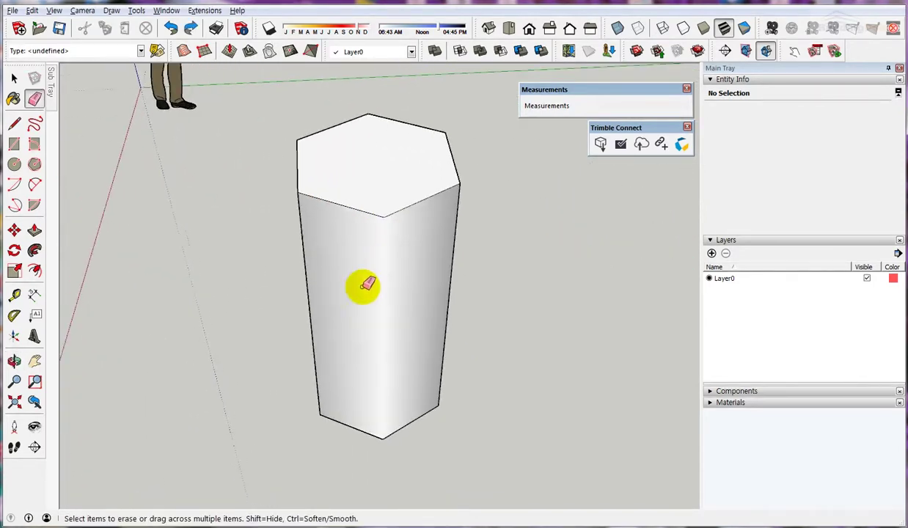
middle_drag(364, 288, 406, 247)
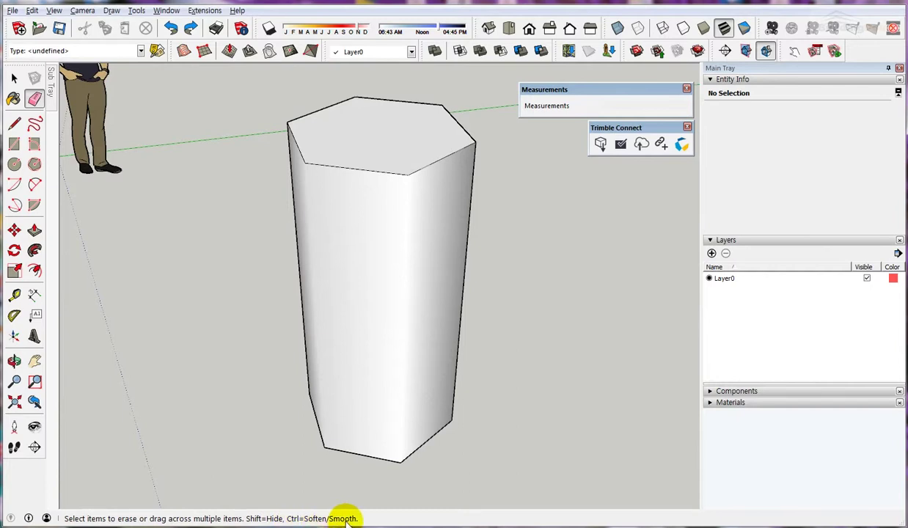
middle_drag(343, 317, 347, 314)
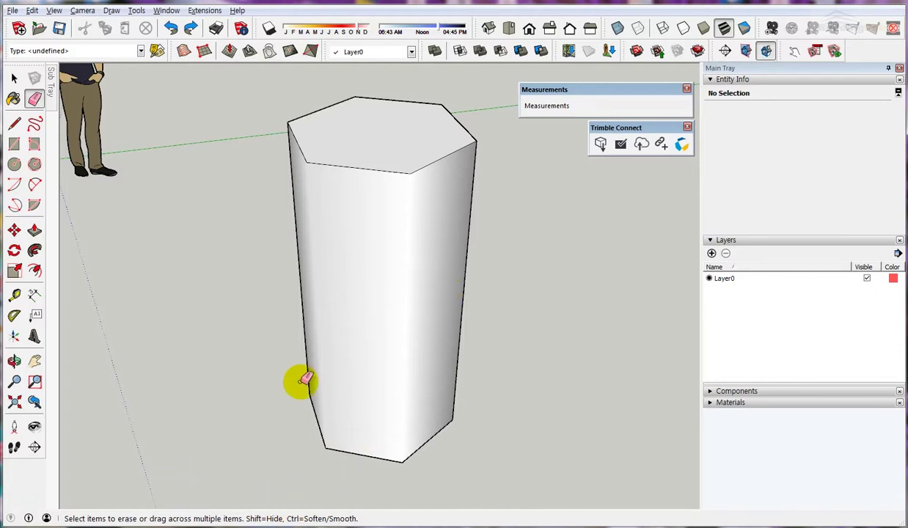
middle_drag(397, 306, 364, 253)
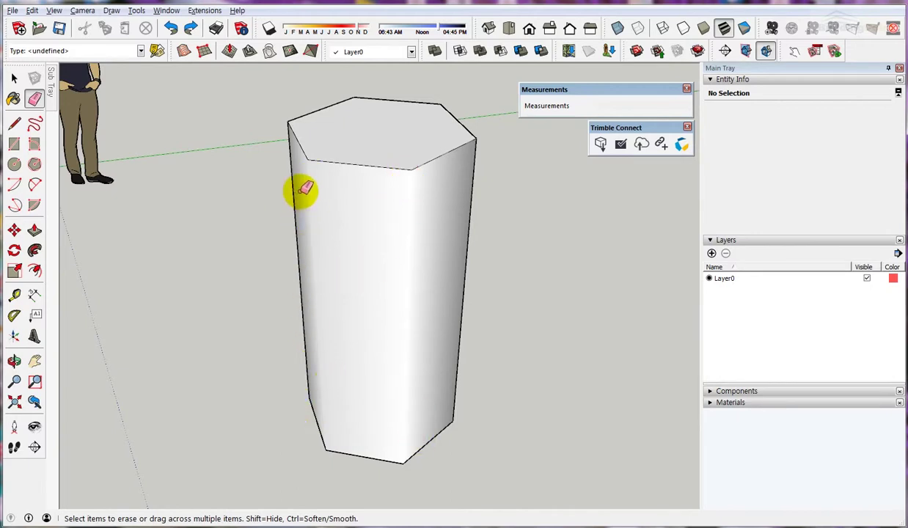
Step: Ctrl+Shift-drag the Eraser over the two front side edges and the middle front edge to make them hard again
ctrl+drag(304, 189, 426, 205)
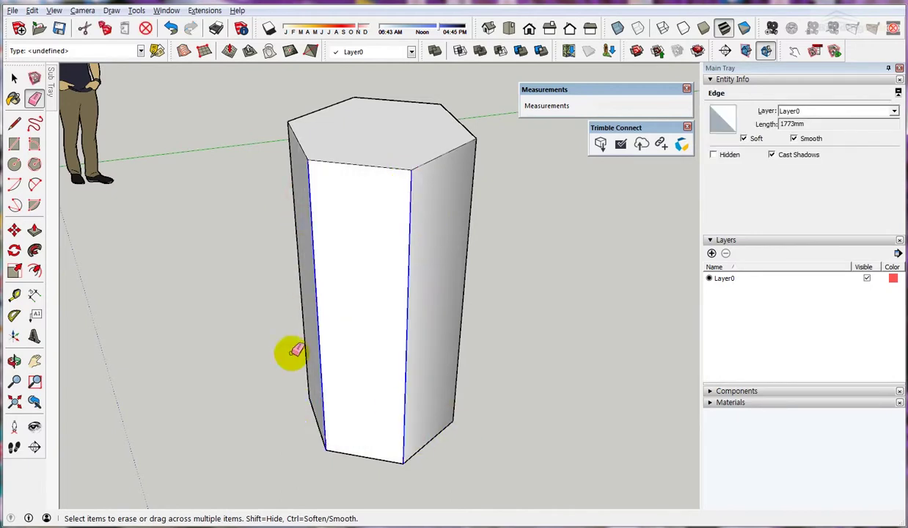
mouse_move(295, 350)
middle_down()
mouse_move(472, 282)
mouse_move(685, 282)
mouse_move(160, 295)
mouse_move(411, 223)
mouse_move(308, 269)
mouse_move(490, 259)
mouse_move(379, 253)
middle_up()
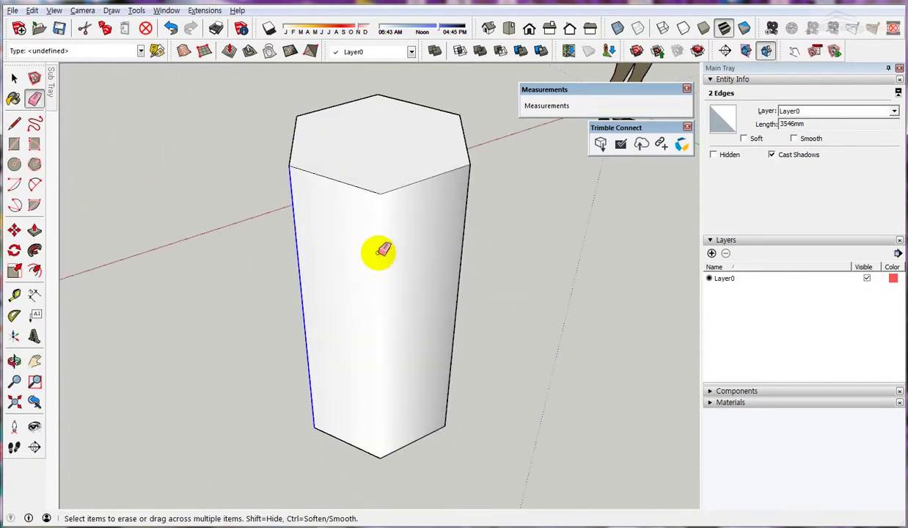
mouse_move(379, 253)
ctrl+mouse_down()
mouse_move(406, 245)
mouse_move(563, 298)
ctrl+mouse_up()
mouse_move(564, 298)
middle_down()
mouse_move(391, 245)
mouse_move(321, 246)
mouse_move(361, 251)
middle_up()
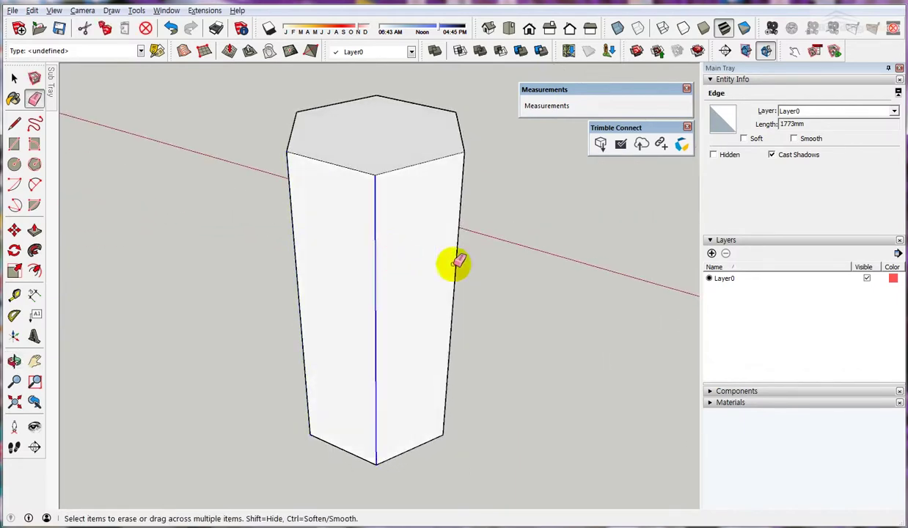
mouse_move(455, 263)
middle_down()
mouse_move(207, 263)
mouse_move(462, 263)
middle_up()
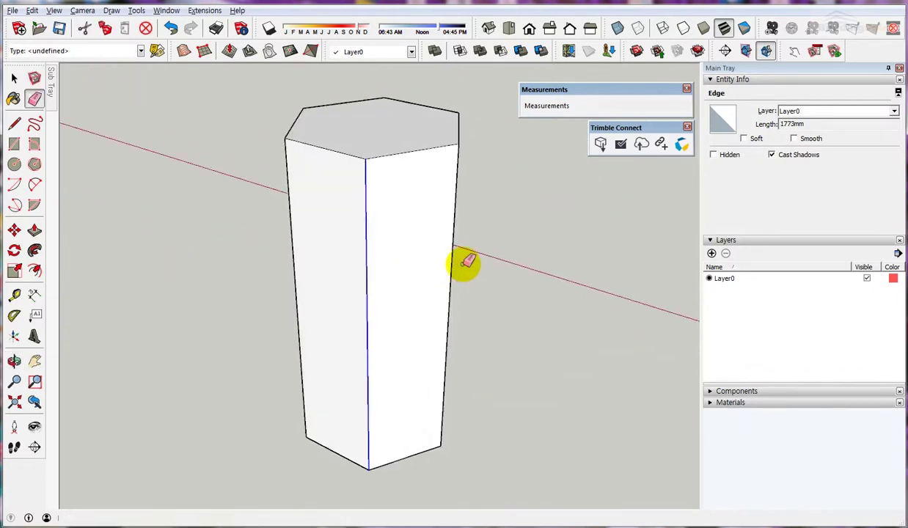